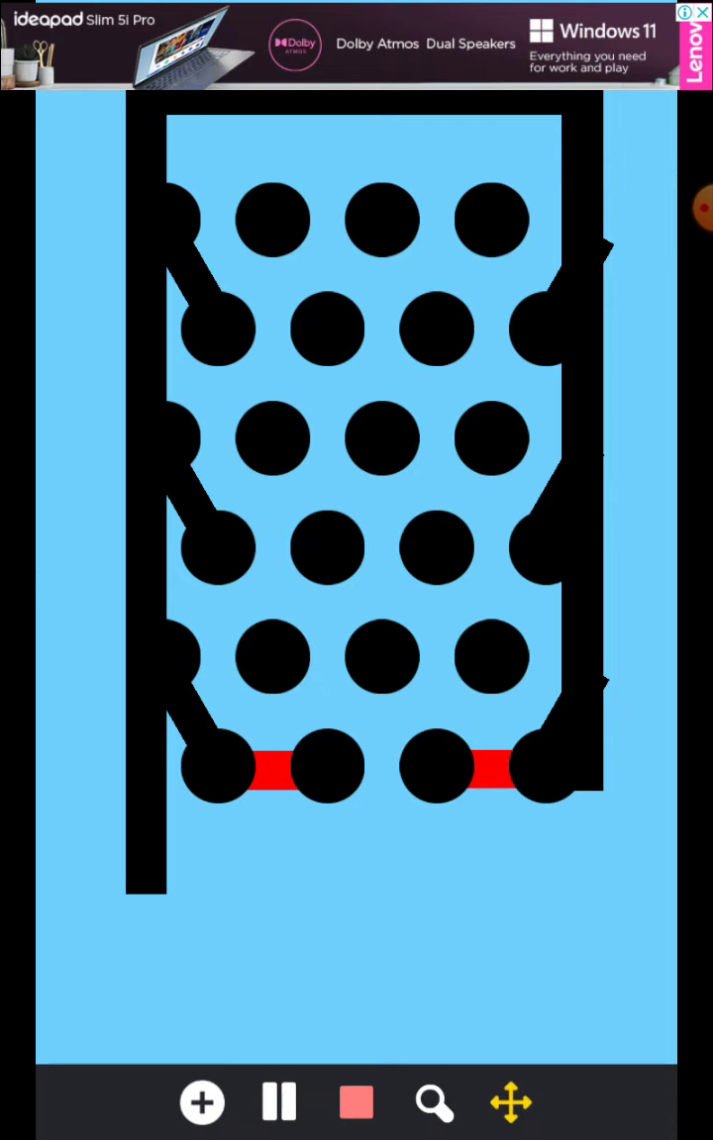
click(683, 208)
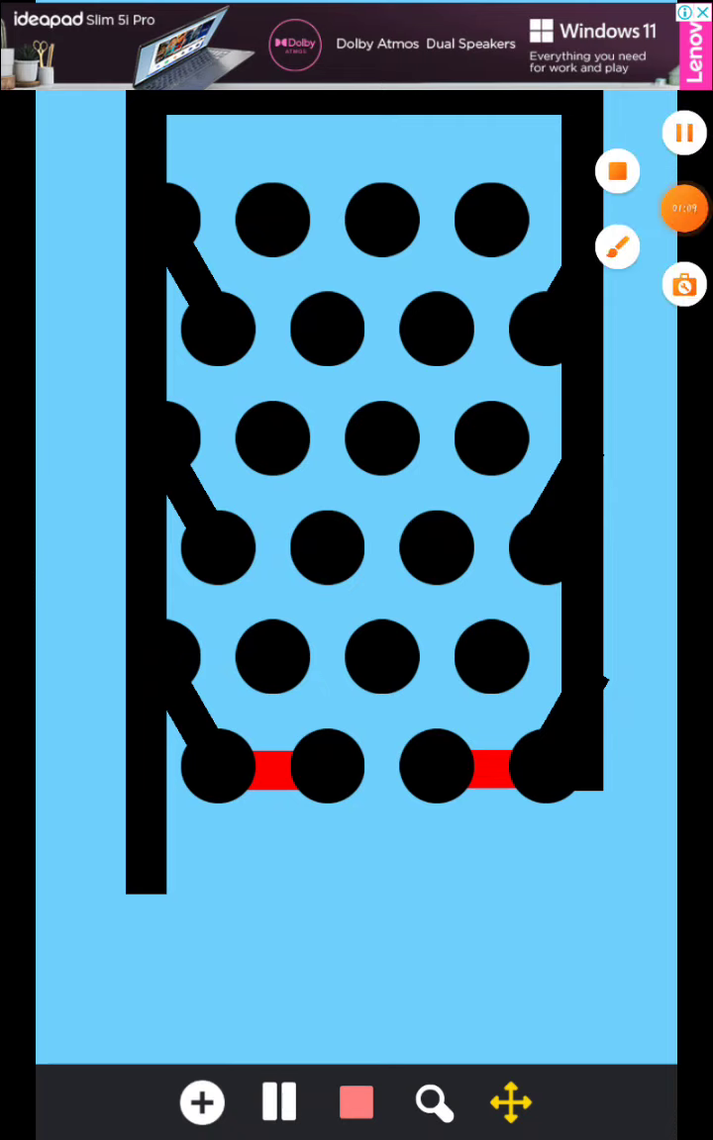